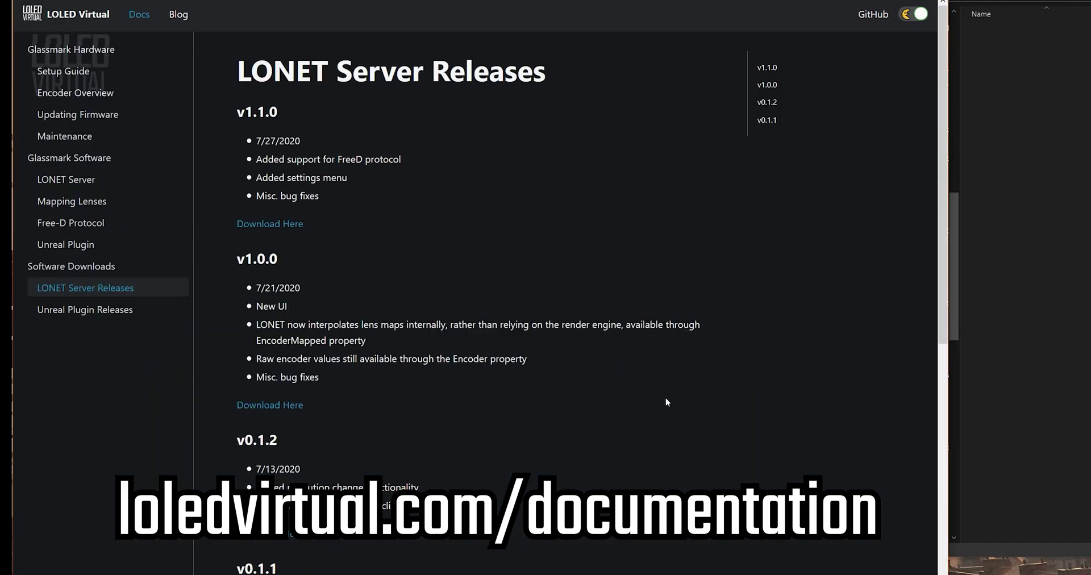
Step: Download the LONET v1.1.0 server zip, open it in 7-Zip and launch qode.exe from the LONET folder
click(274, 226)
click(207, 99)
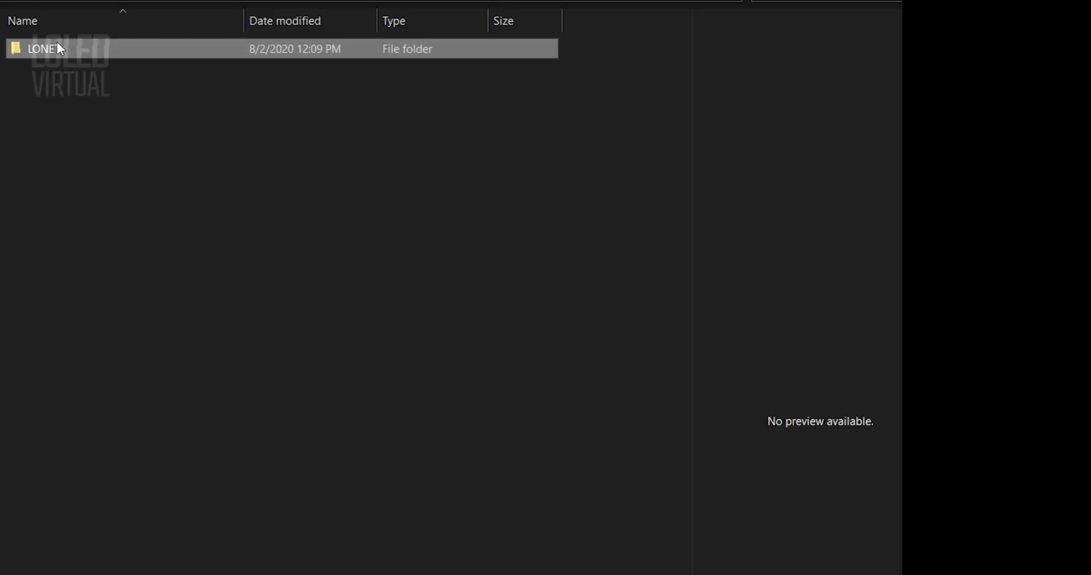
double_click(58, 45)
click(97, 191)
double_click(97, 190)
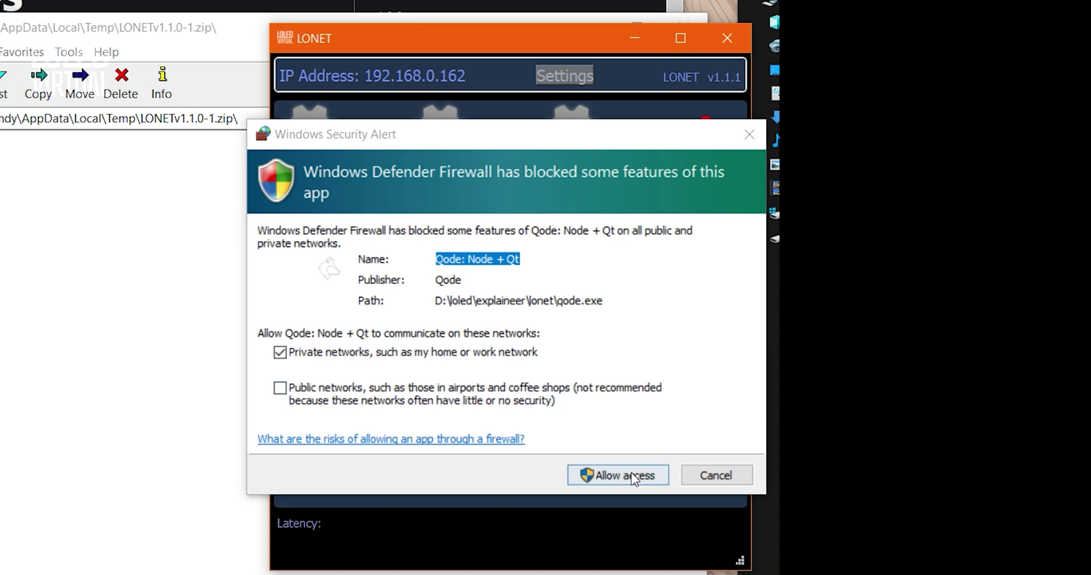
Step: Allow the LONET server access on private networks in the Windows Security Alert
click(635, 479)
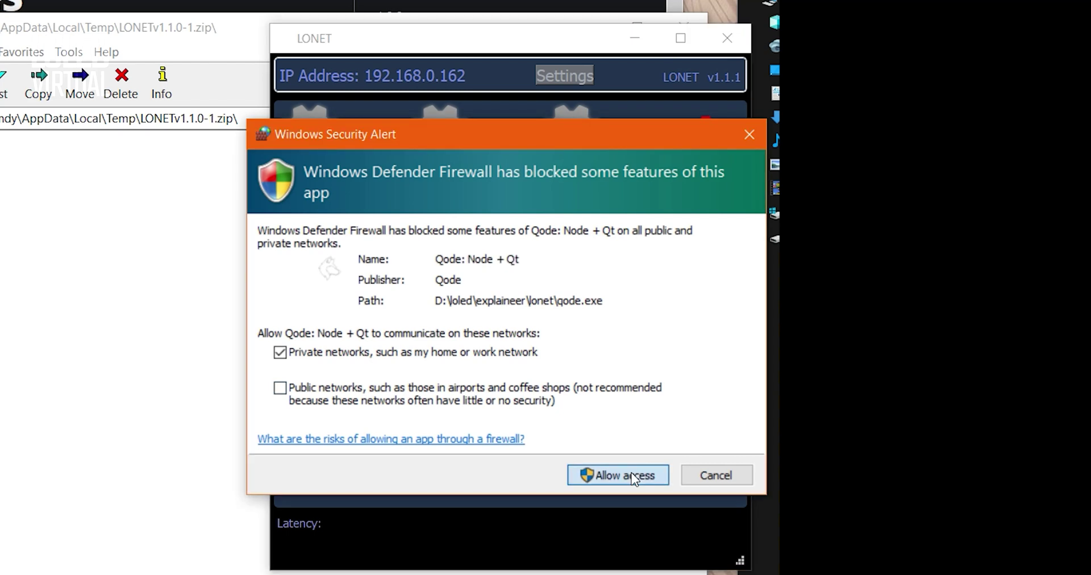
click(635, 476)
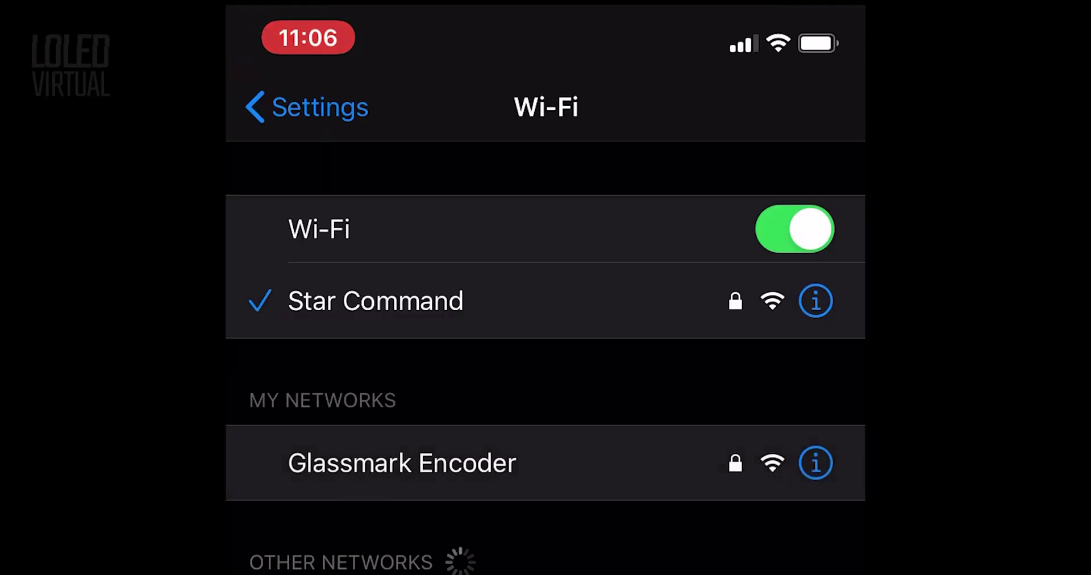
Step: Join the Glassmark Encoder network from the phone's Wi-Fi settings
click(369, 460)
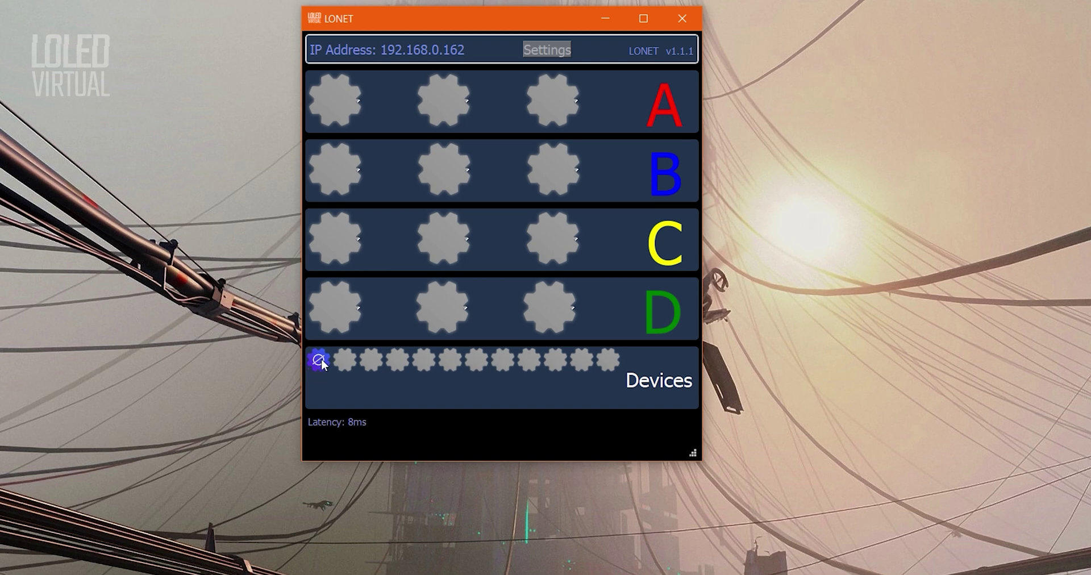
Step: Assign the connected encoder from the Devices row to slot A:1 using the slot dropdown
click(319, 360)
click(328, 384)
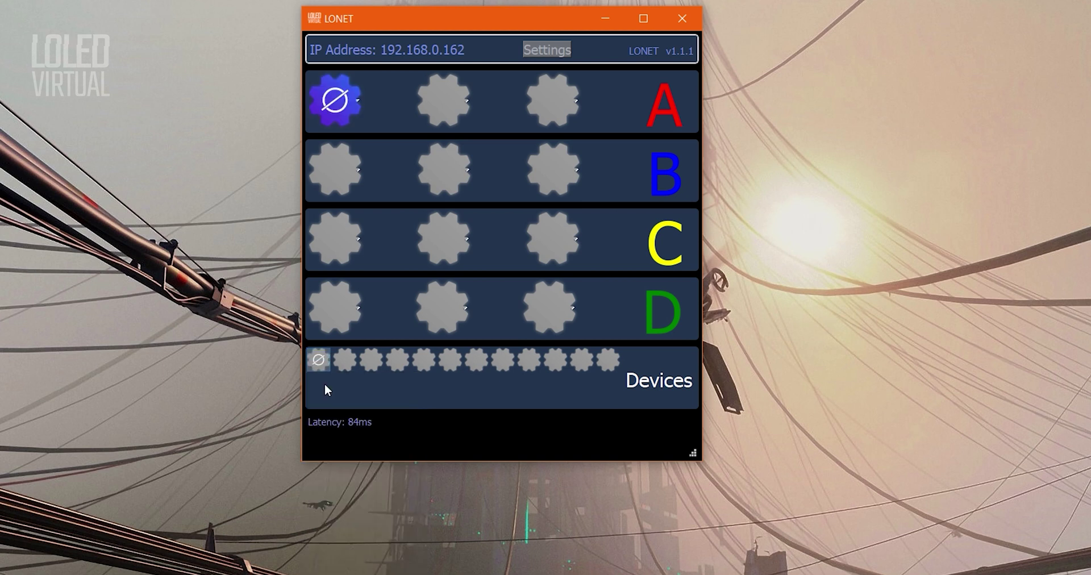
click(339, 111)
click(363, 196)
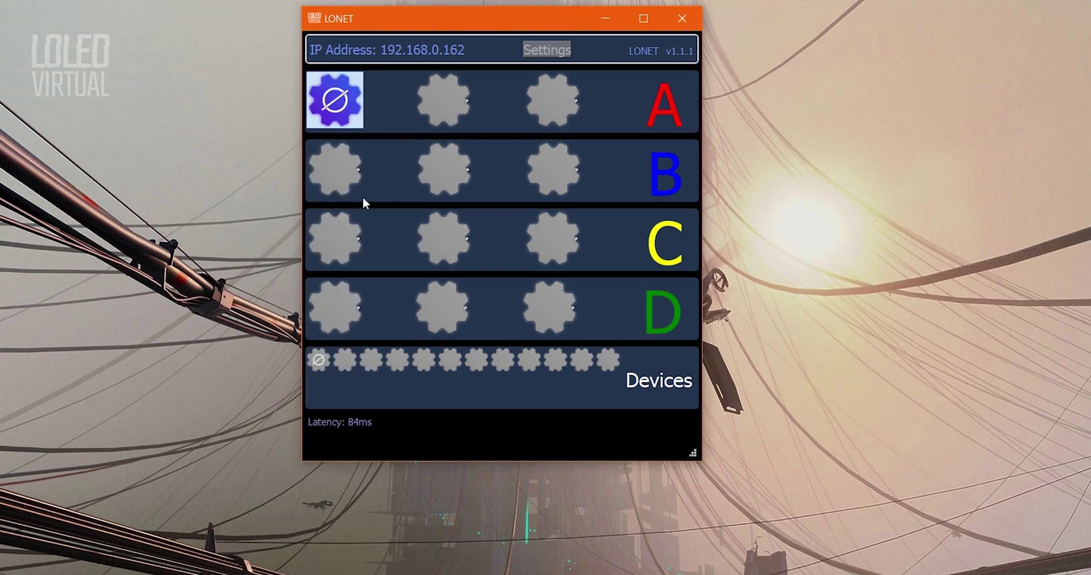
click(339, 164)
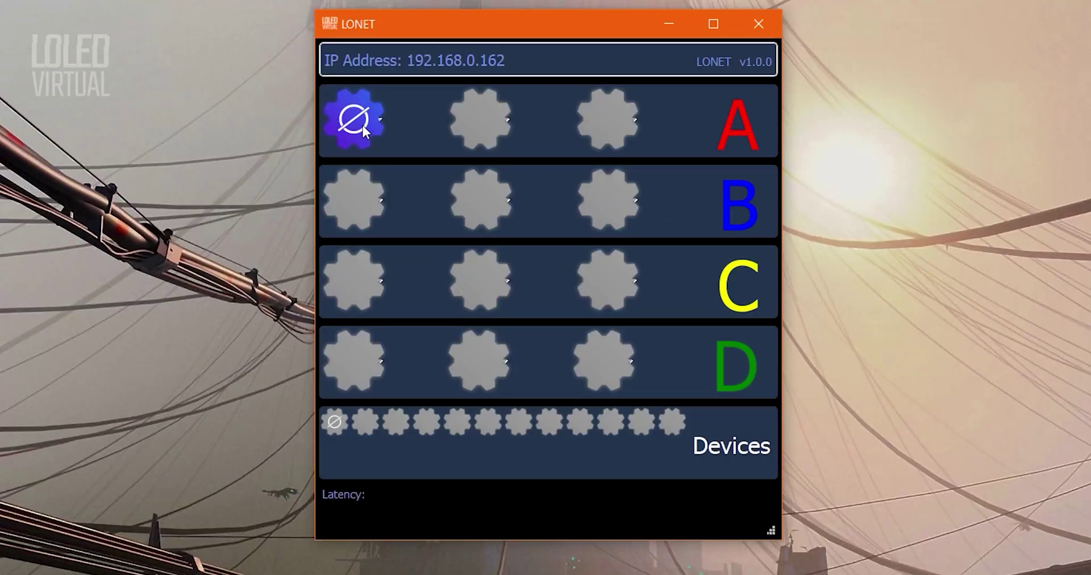
Step: Start Map Lens for the A1 device and set the focus units to Meters
click(363, 125)
click(373, 445)
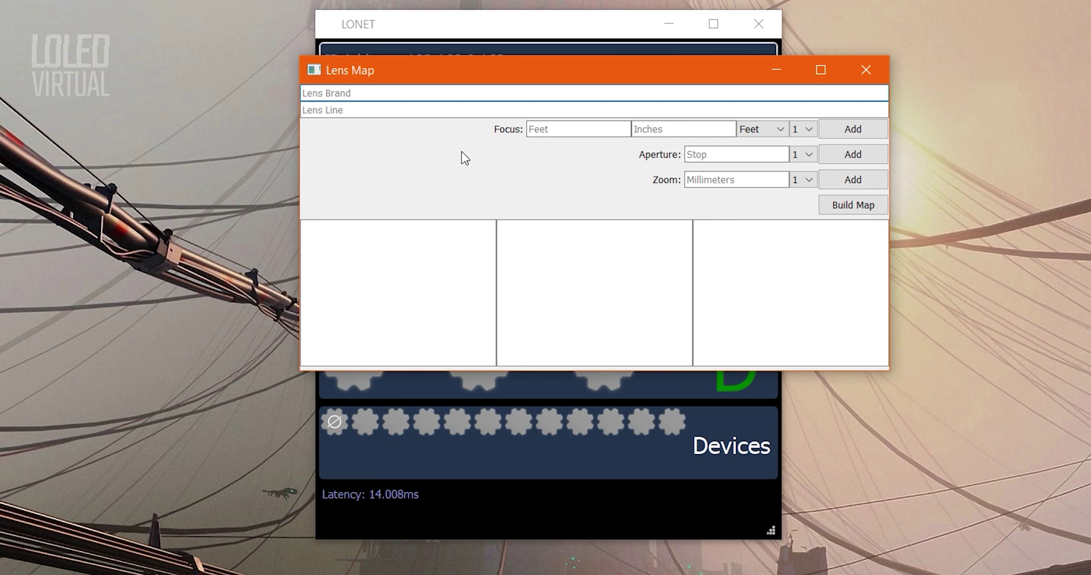
drag(464, 75, 414, 117)
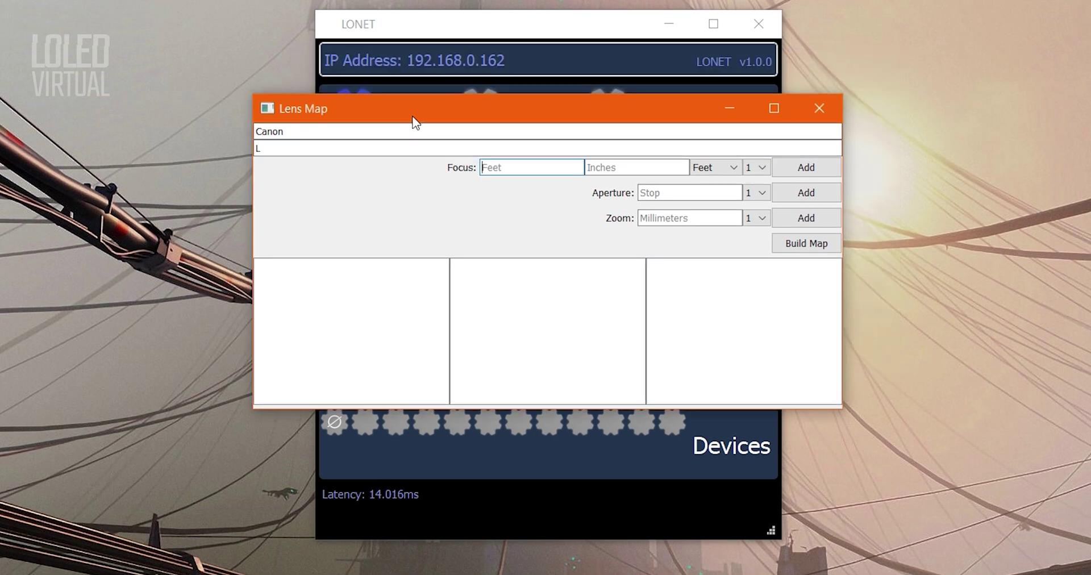
click(715, 167)
click(704, 190)
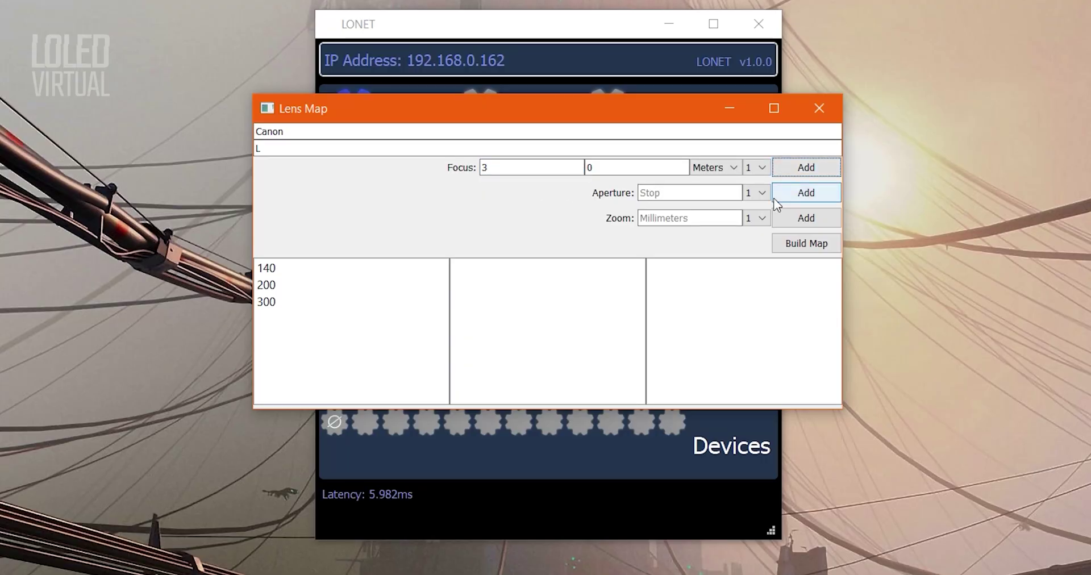
Step: Enter the Canon L focus values 140, 200, 300, 500, 1000, 99900 and build the map into Mappings
double_click(484, 167)
click(829, 164)
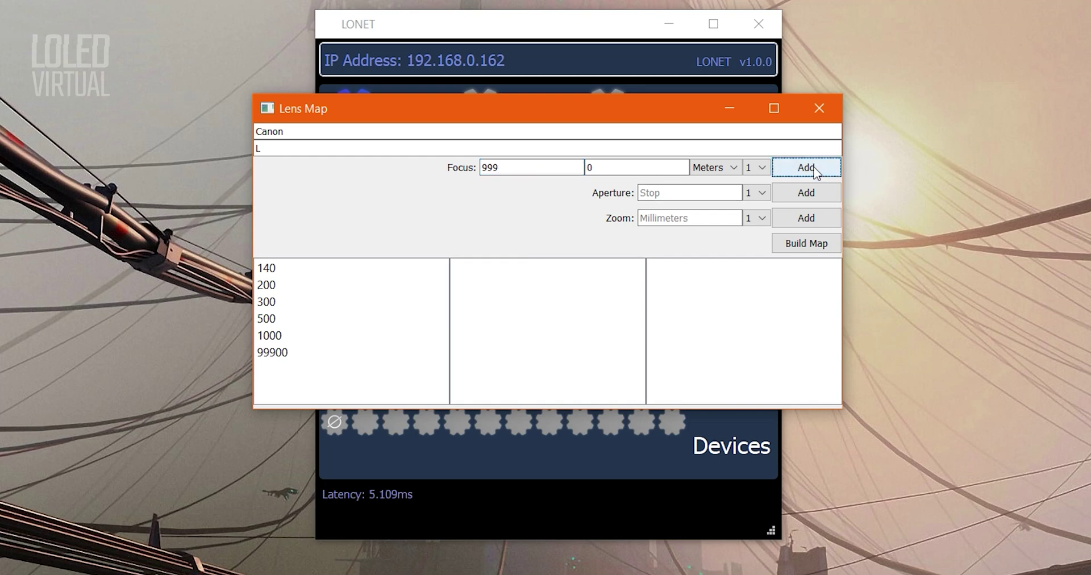
click(814, 244)
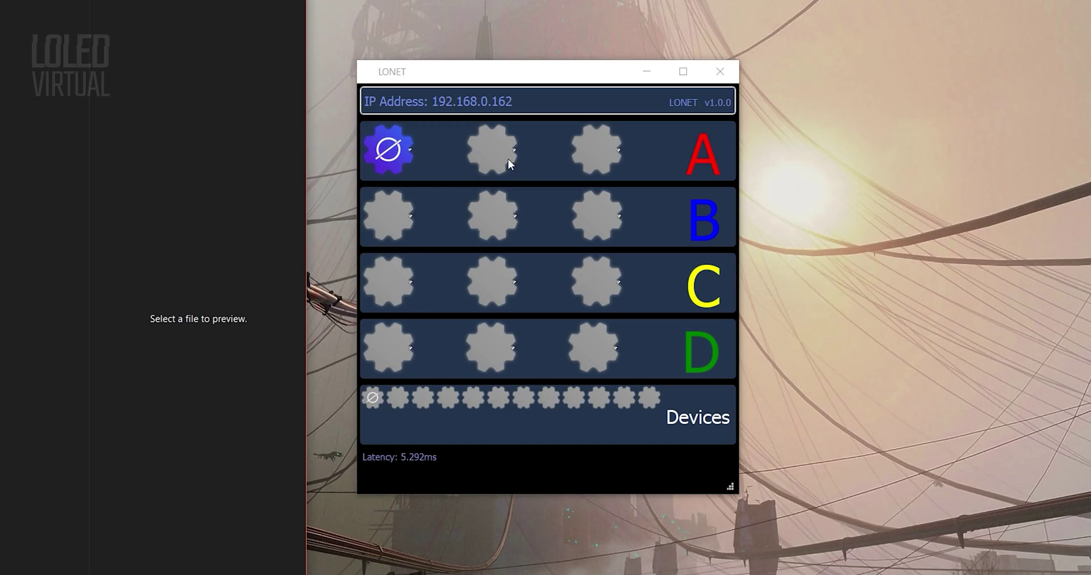
Step: Load the Canon_F csv onto the A1 device with Select Map from its gear menu
click(396, 150)
click(398, 406)
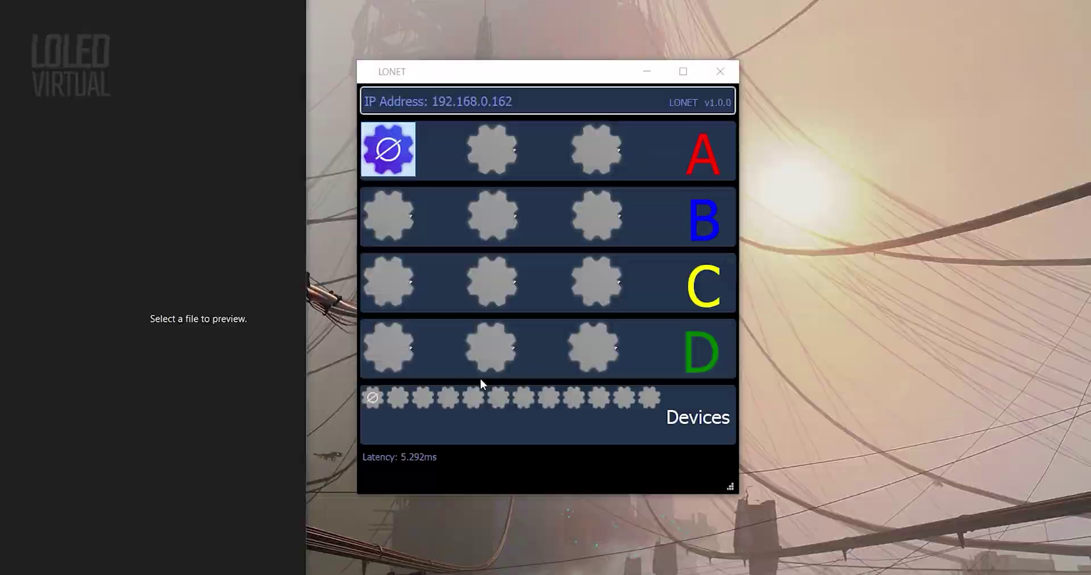
click(113, 203)
click(494, 484)
drag(436, 78, 528, 85)
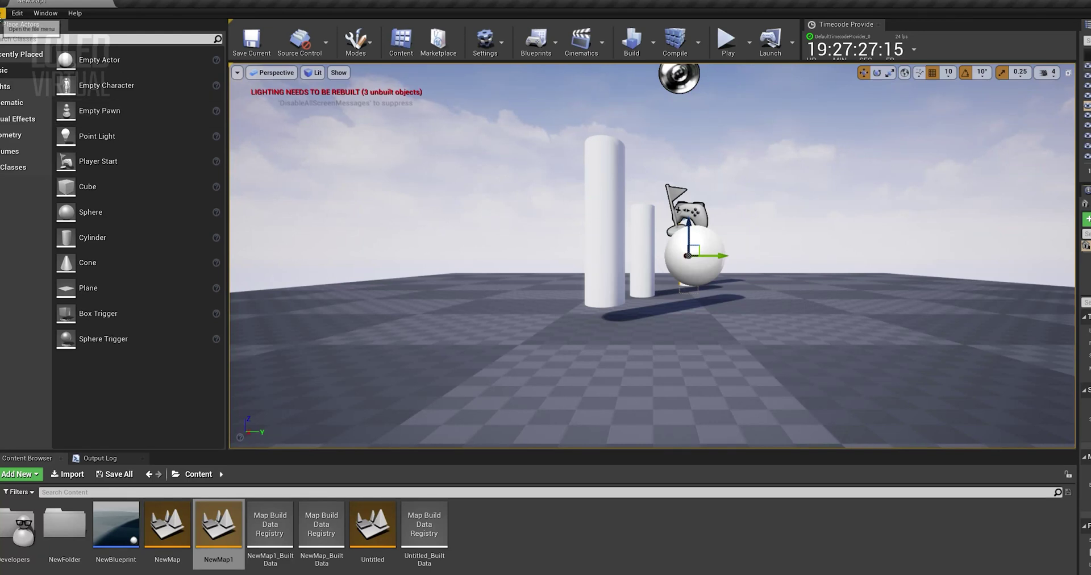
Step: Start a new C++ class from the File menu with None as the parent class
click(4, 12)
click(35, 177)
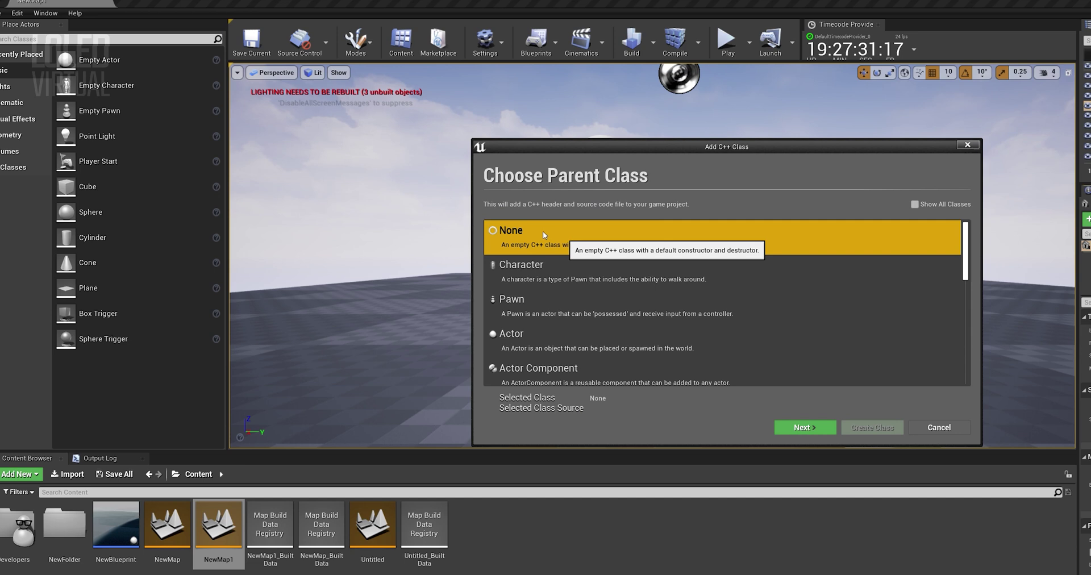
click(805, 431)
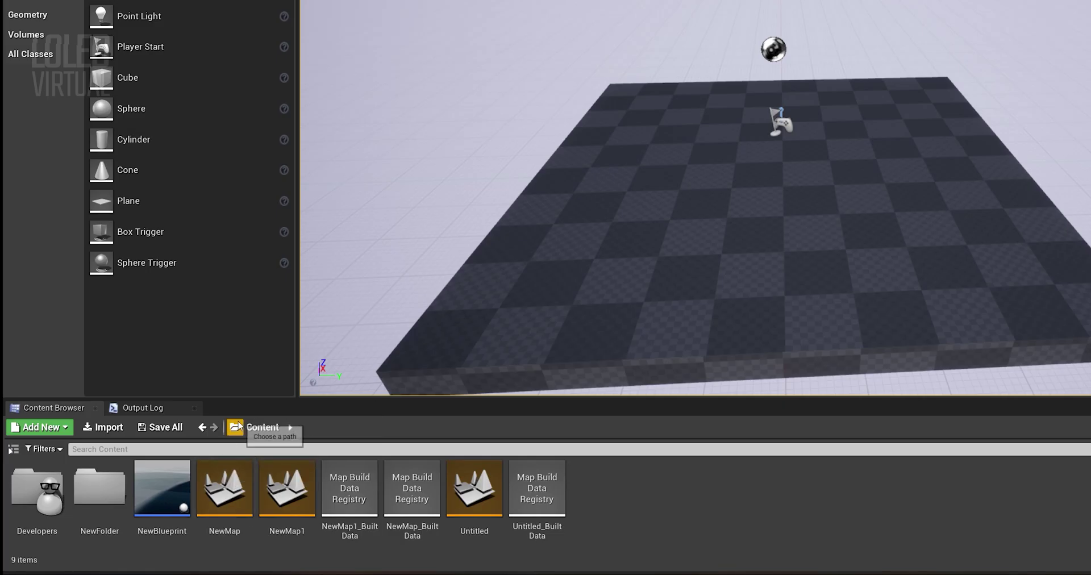
Step: Drag LONET_Client and VRPCamera from LONETClient Content into the viewport, raising LONET_Client on Z
click(250, 427)
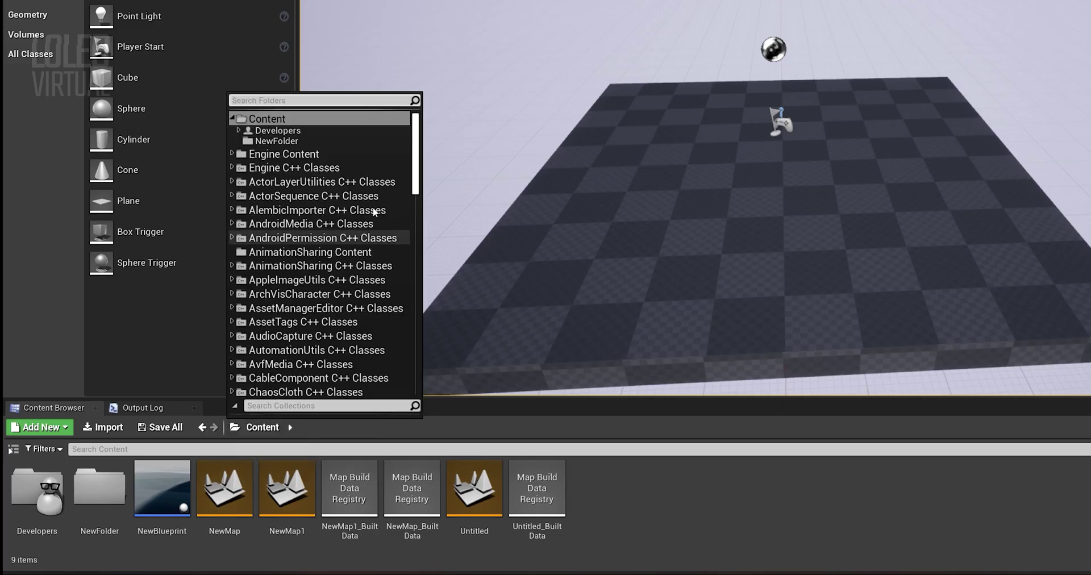
mouse_move(416, 160)
mouse_down()
mouse_move(435, 302)
mouse_move(438, 219)
mouse_up()
click(319, 262)
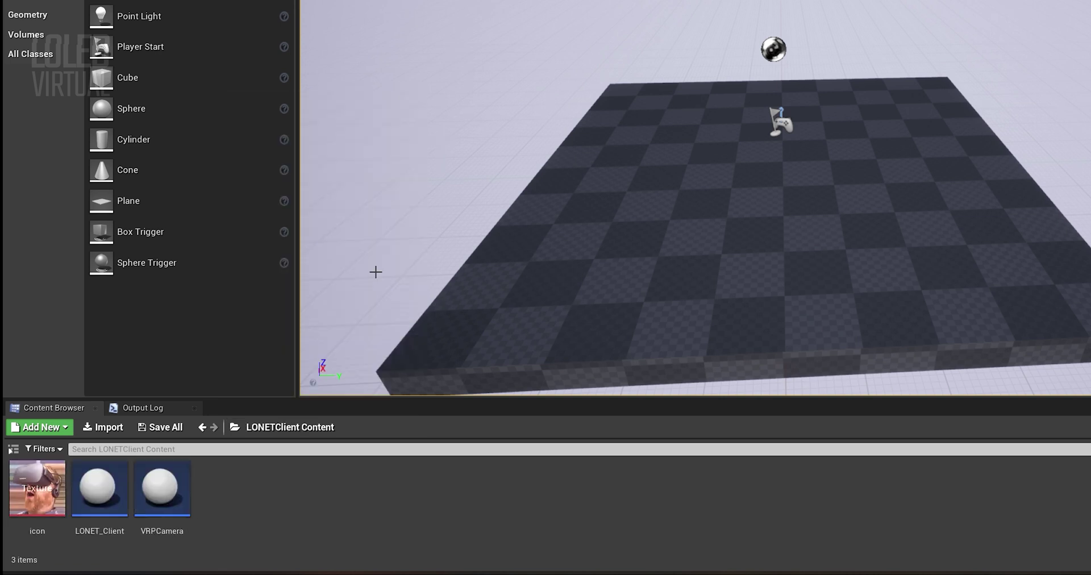
drag(98, 487, 681, 293)
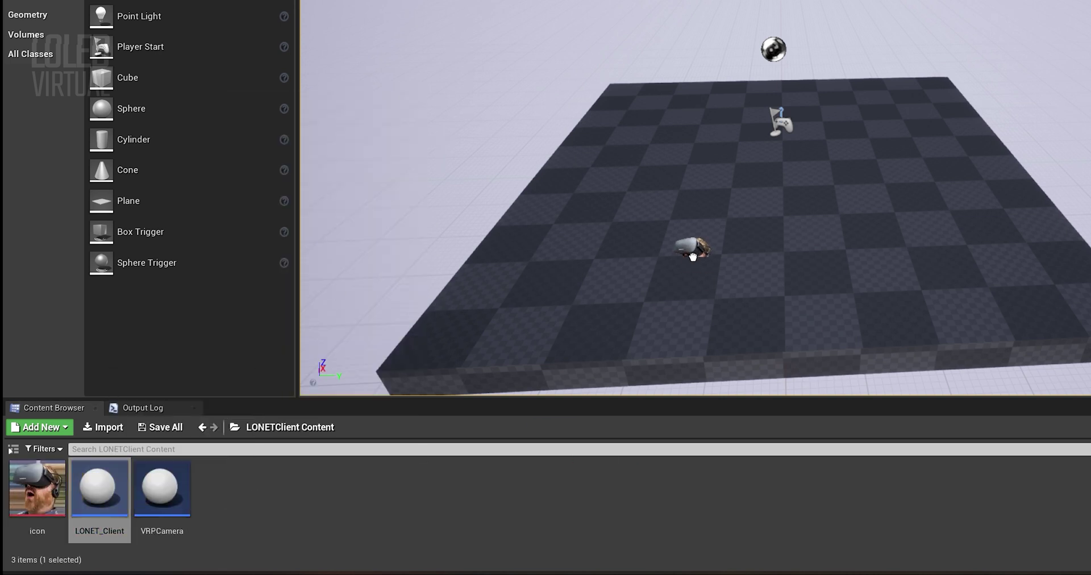
drag(682, 228, 680, 191)
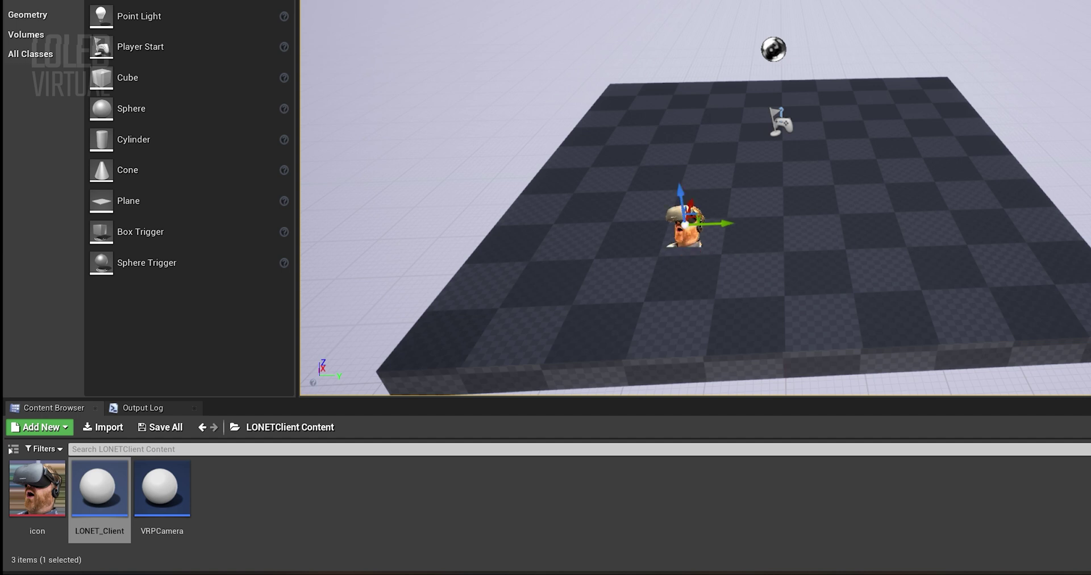
mouse_move(171, 494)
mouse_down()
mouse_move(721, 358)
mouse_move(800, 275)
mouse_up()
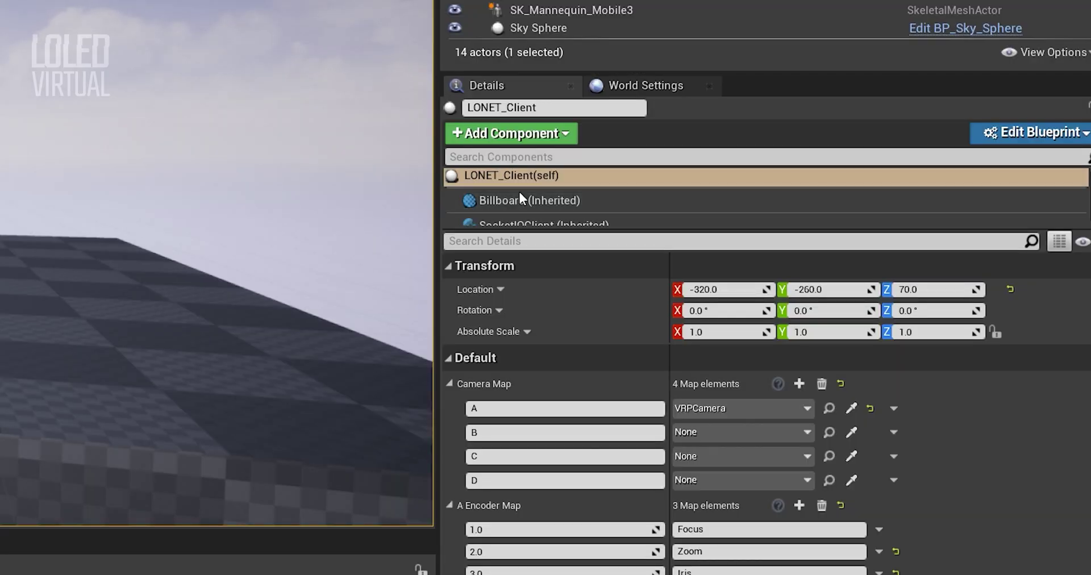
Step: In LONET_Client's Details, set Camera Map entry A to VRPCamera and expand the A Encoder Map
click(527, 215)
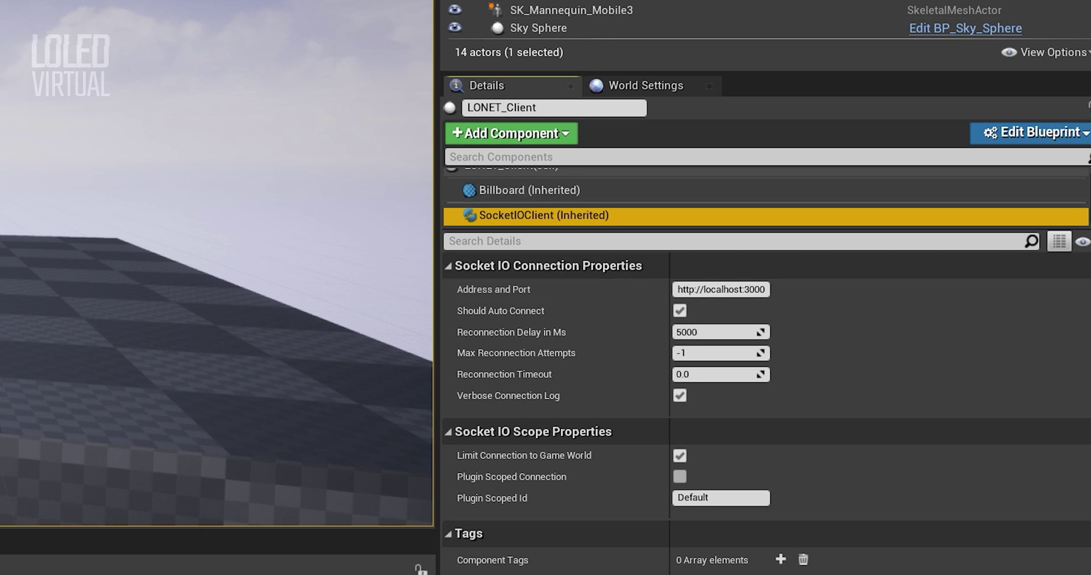
scroll(551, 188, up, 1)
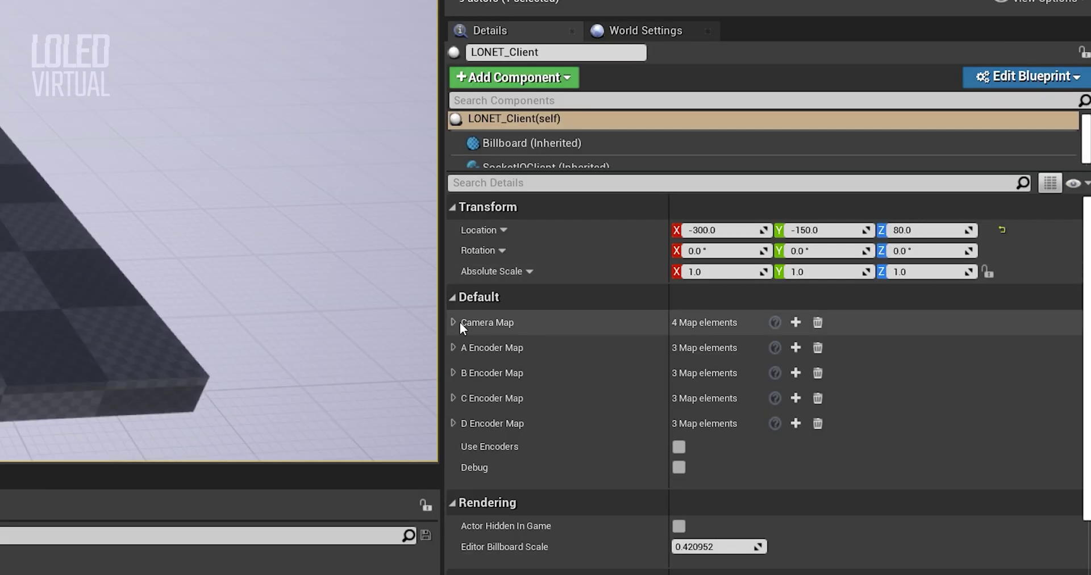
click(453, 322)
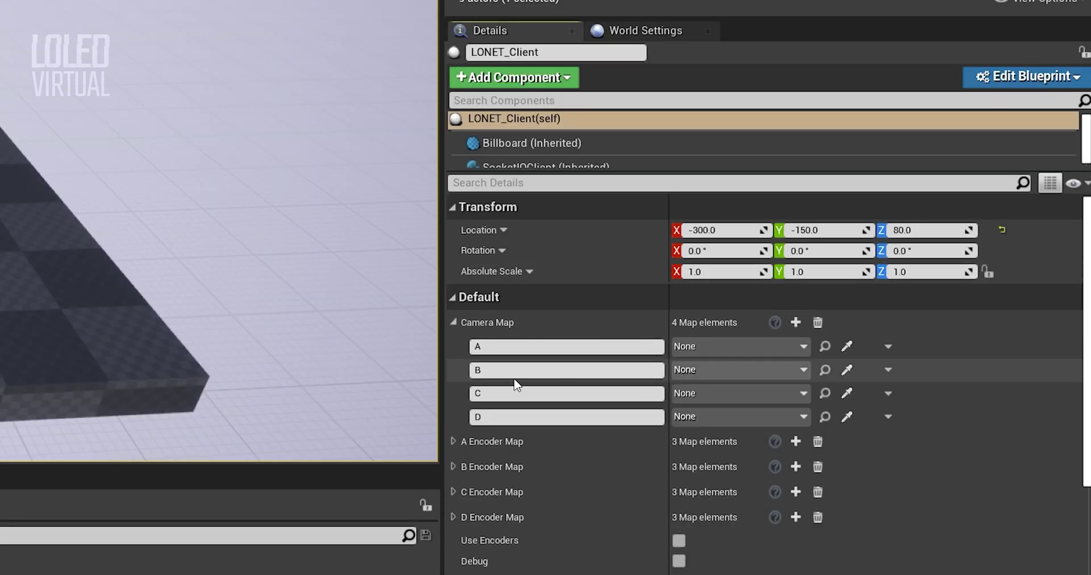
click(725, 353)
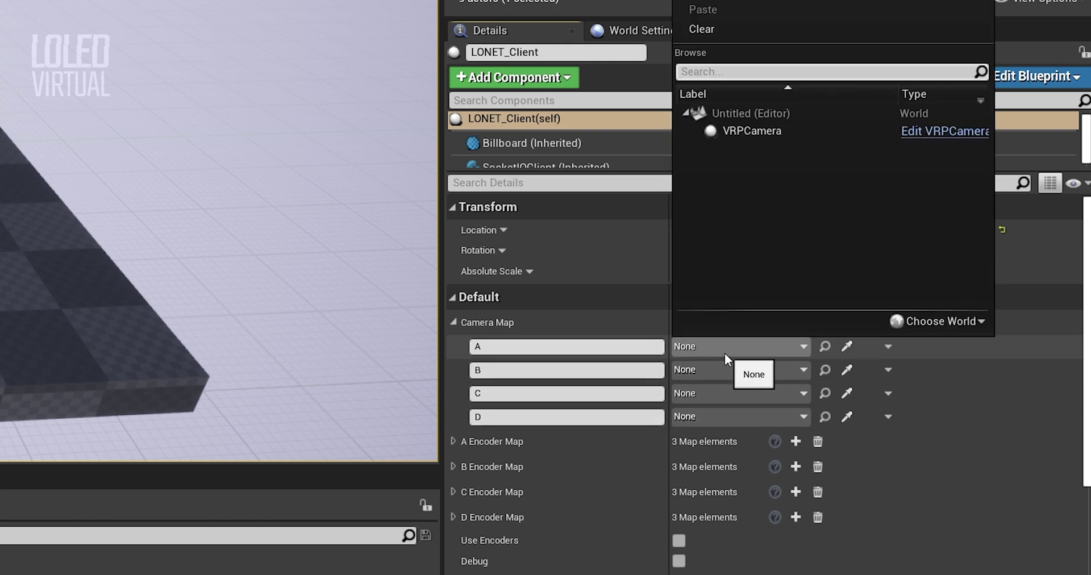
click(769, 133)
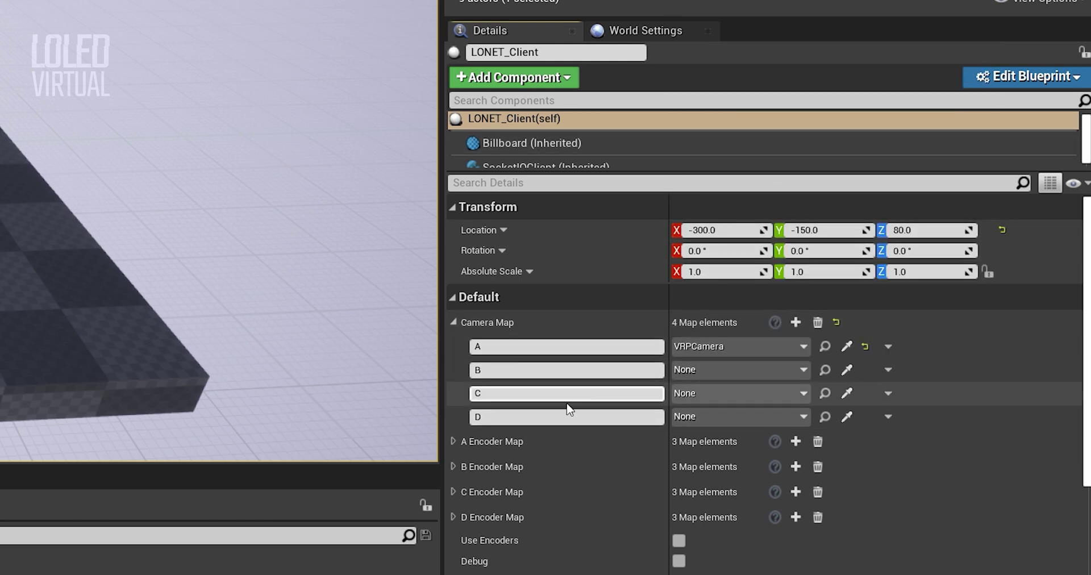
click(453, 441)
scroll(477, 439, down, 1)
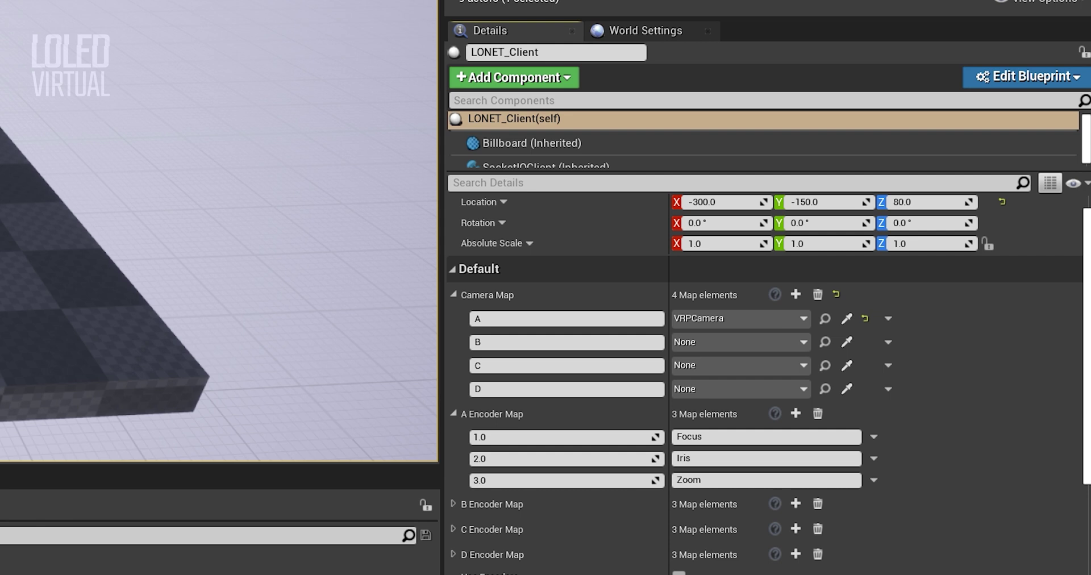